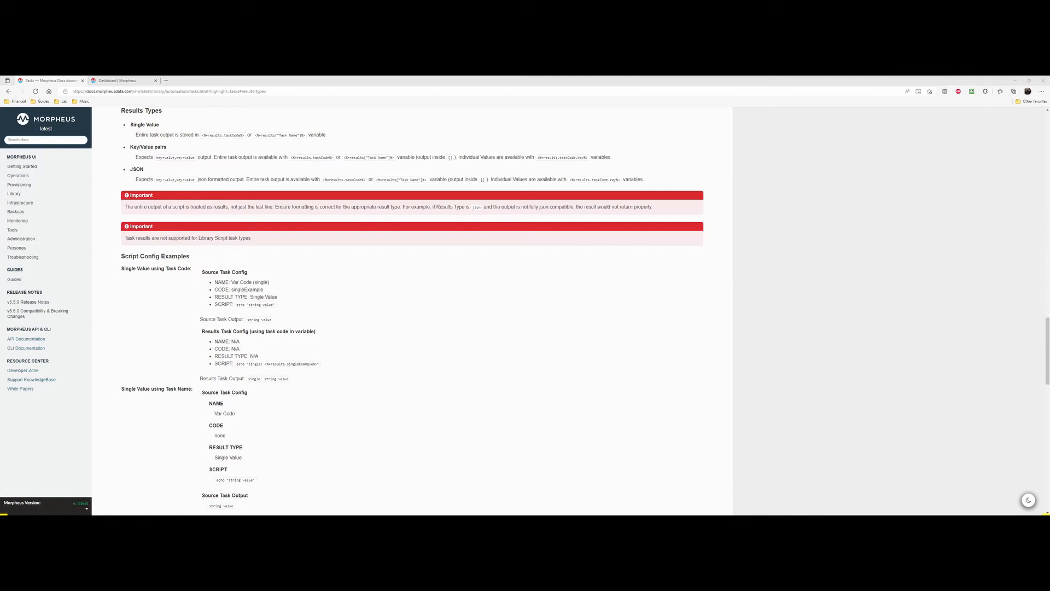
Step: Examine the Task Results overview, the result types and the single-value script example that uses the task code
{"action": "scroll", "coordinate": [410, 307], "scroll_direction": "up", "scroll_amount": 15}
{"action": "scroll", "coordinate": [411, 307], "scroll_direction": "down", "scroll_amount": 15}
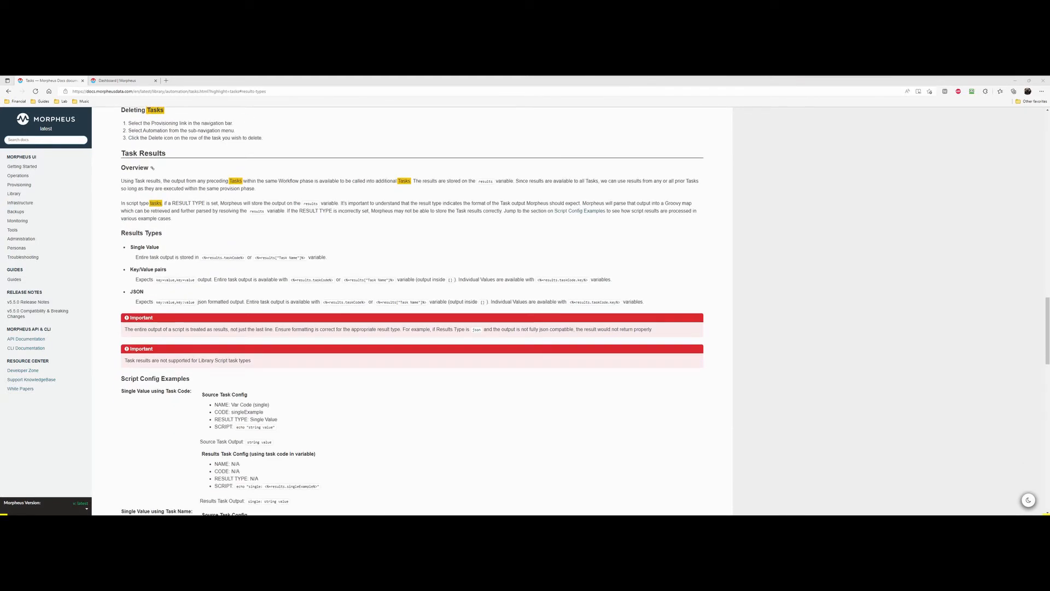
{"action": "scroll", "coordinate": [411, 306], "scroll_direction": "down", "scroll_amount": 1}
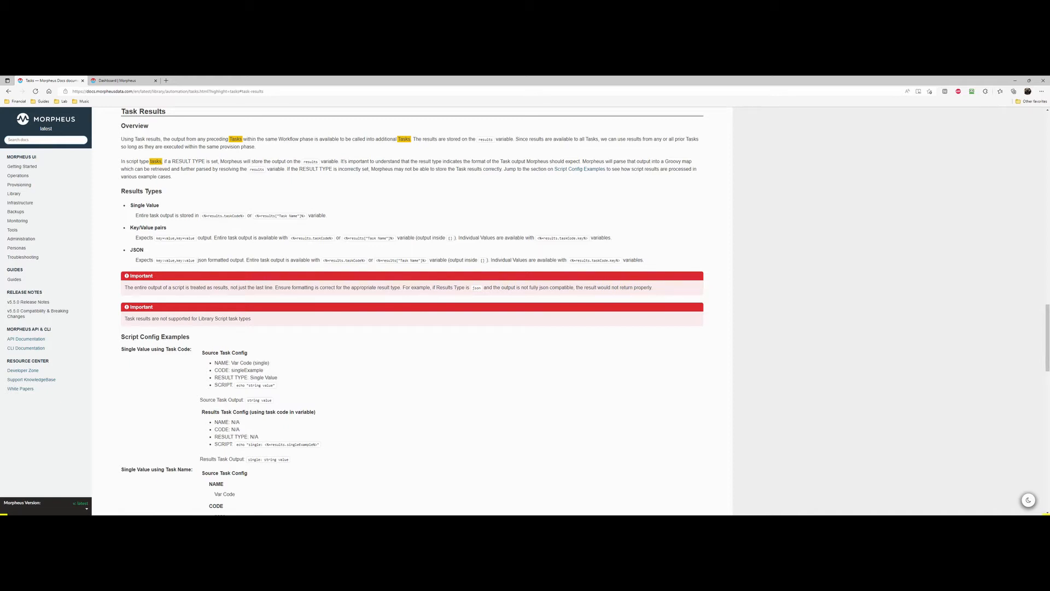
{"action": "left_click_drag", "start_coordinate": [275, 287], "coordinate": [374, 287]}
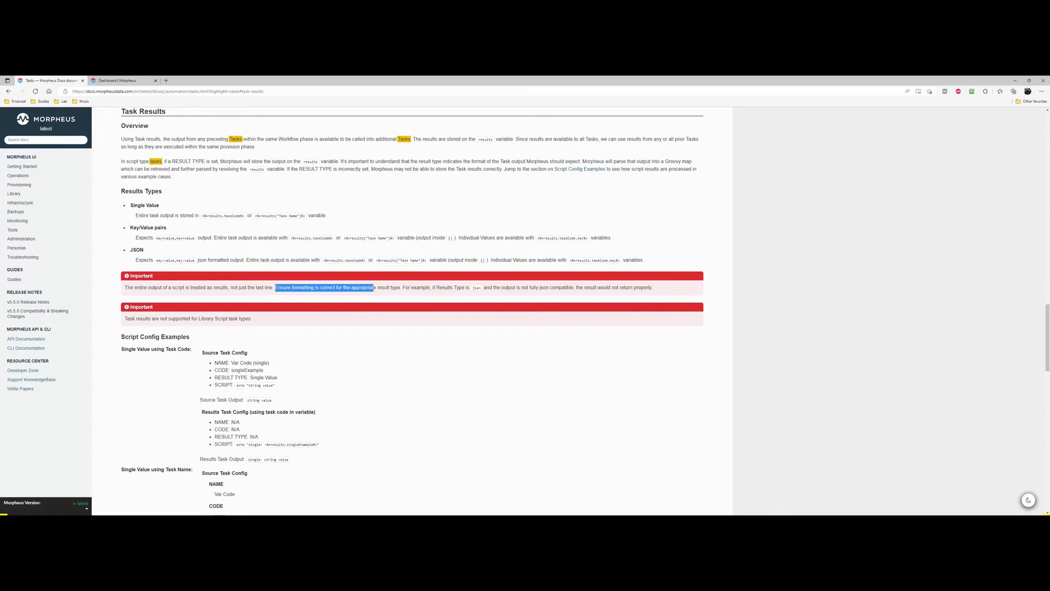
{"action": "scroll", "coordinate": [375, 287], "scroll_direction": "down", "scroll_amount": 3}
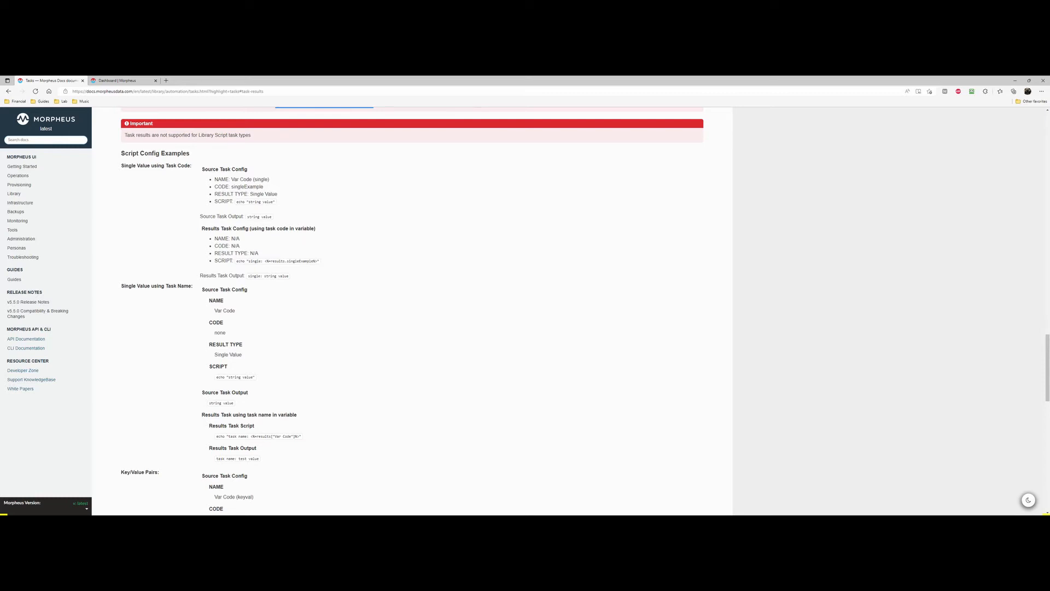
{"action": "left_click_drag", "start_coordinate": [271, 261], "coordinate": [313, 261]}
{"action": "left_click_drag", "start_coordinate": [214, 187], "coordinate": [264, 187]}
Step: Examine the Key/Value Pairs example, including its source script, source output and results task script
{"action": "scroll", "coordinate": [415, 311], "scroll_direction": "down", "scroll_amount": 5}
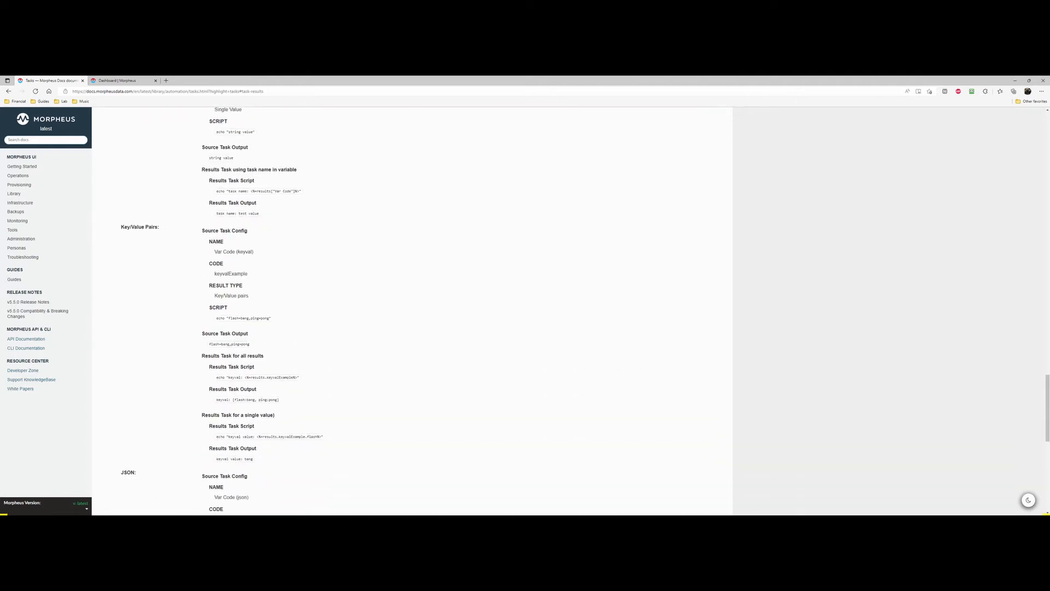
{"action": "scroll", "coordinate": [416, 311], "scroll_direction": "up", "scroll_amount": 1}
{"action": "scroll", "coordinate": [416, 311], "scroll_direction": "down", "scroll_amount": 2}
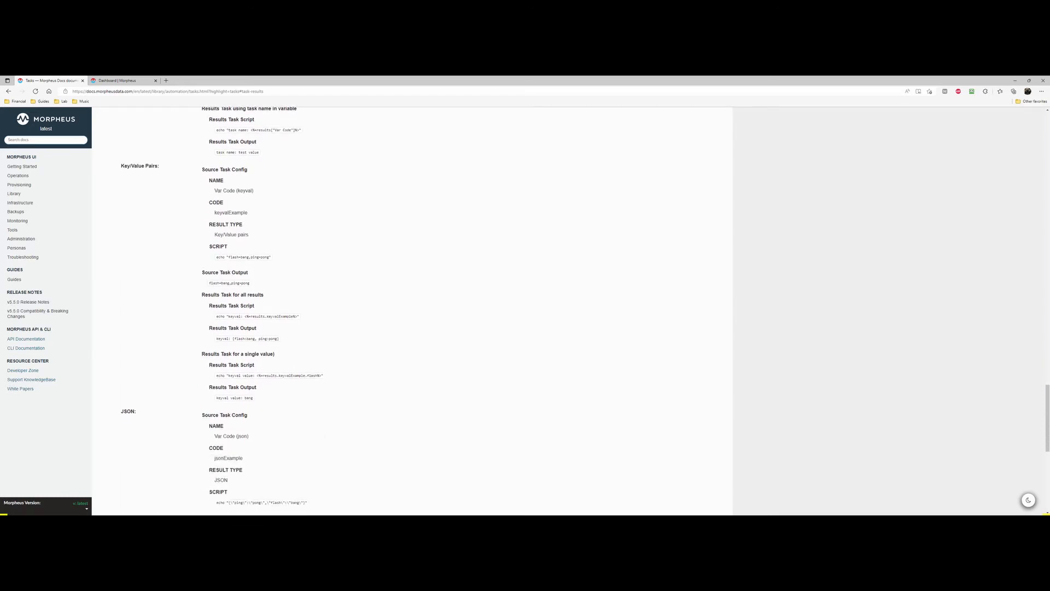
{"action": "left_click_drag", "start_coordinate": [229, 256], "coordinate": [271, 257]}
{"action": "left_click", "coordinate": [281, 251]}
{"action": "left_click_drag", "start_coordinate": [209, 282], "coordinate": [249, 283]}
{"action": "left_click", "coordinate": [266, 275]}
{"action": "left_click_drag", "start_coordinate": [268, 316], "coordinate": [293, 316]}
{"action": "left_click", "coordinate": [294, 316]}
Step: Examine the JSON example's source script, output and single-value results script, and revisit the earlier examples
{"action": "scroll", "coordinate": [249, 398], "scroll_direction": "down", "scroll_amount": 4}
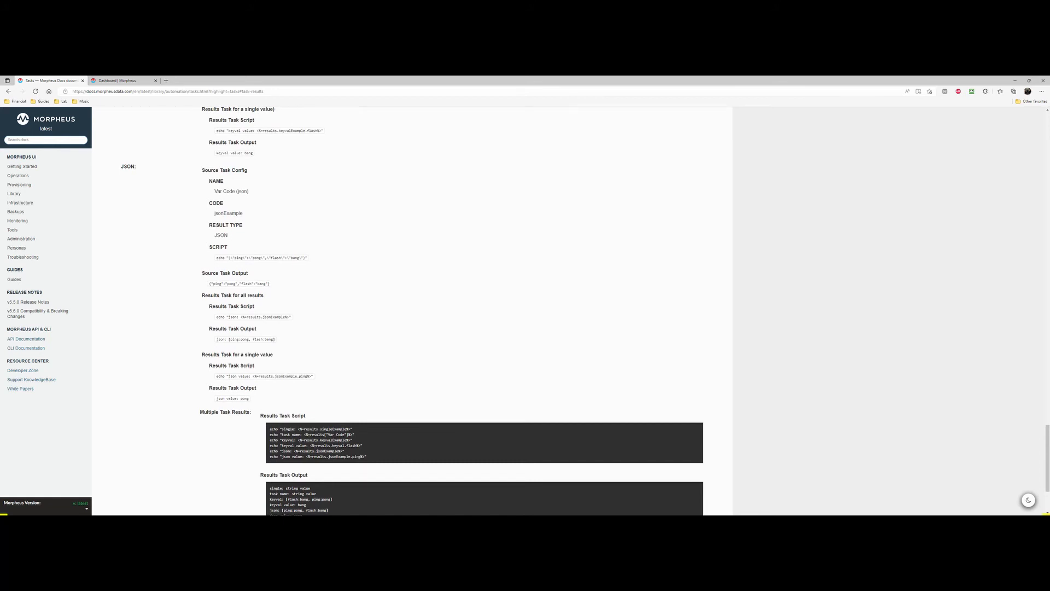
{"action": "left_click_drag", "start_coordinate": [226, 258], "coordinate": [305, 258]}
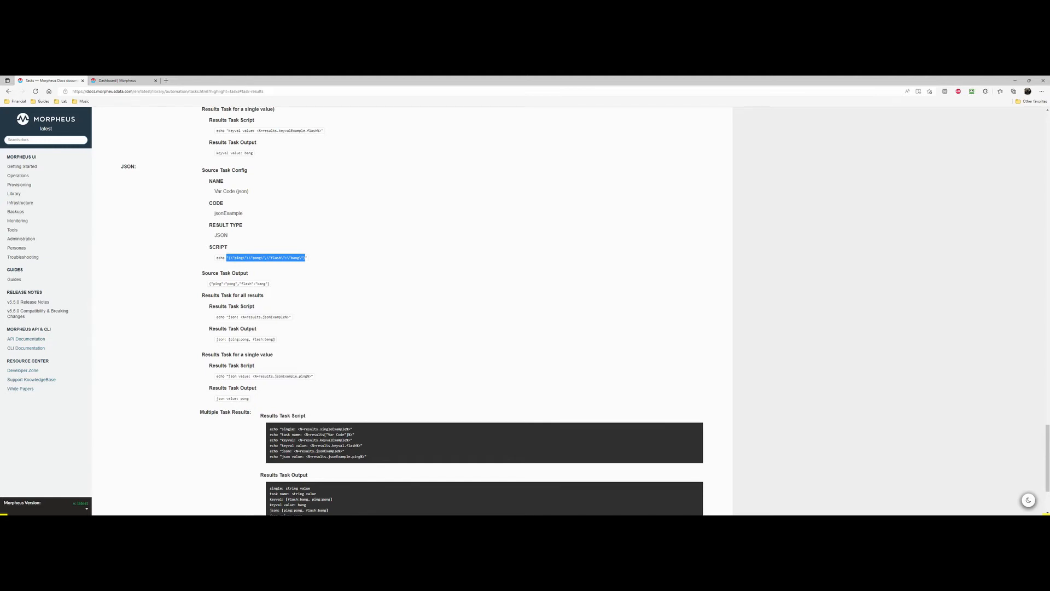
{"action": "left_click_drag", "start_coordinate": [209, 284], "coordinate": [269, 284]}
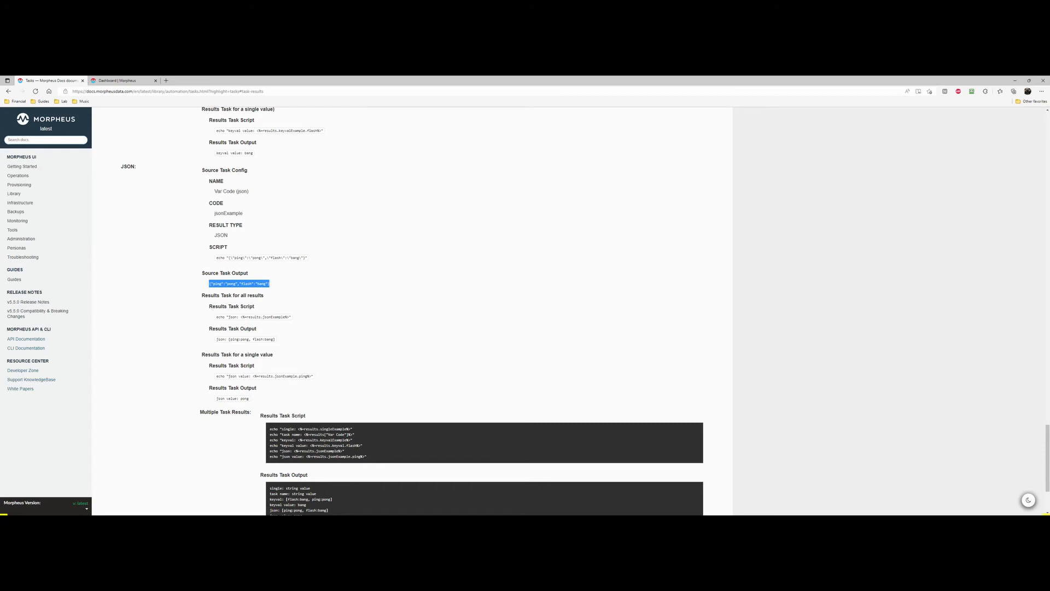
{"action": "left_click", "coordinate": [254, 283]}
{"action": "scroll", "coordinate": [412, 311], "scroll_direction": "down", "scroll_amount": 1}
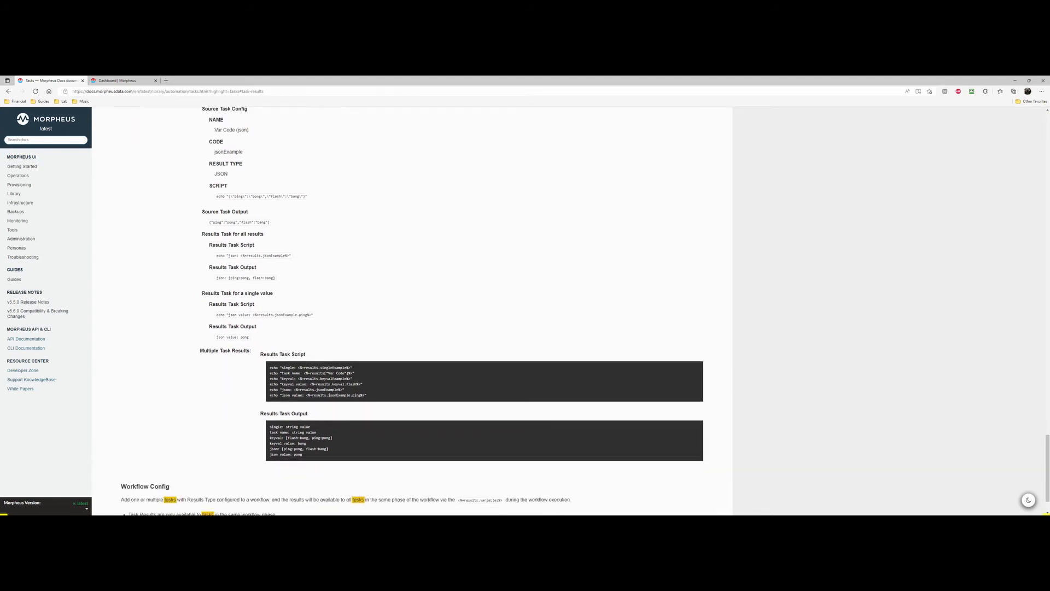
{"action": "left_click_drag", "start_coordinate": [300, 315], "coordinate": [309, 315]}
{"action": "scroll", "coordinate": [412, 310], "scroll_direction": "up", "scroll_amount": 2}
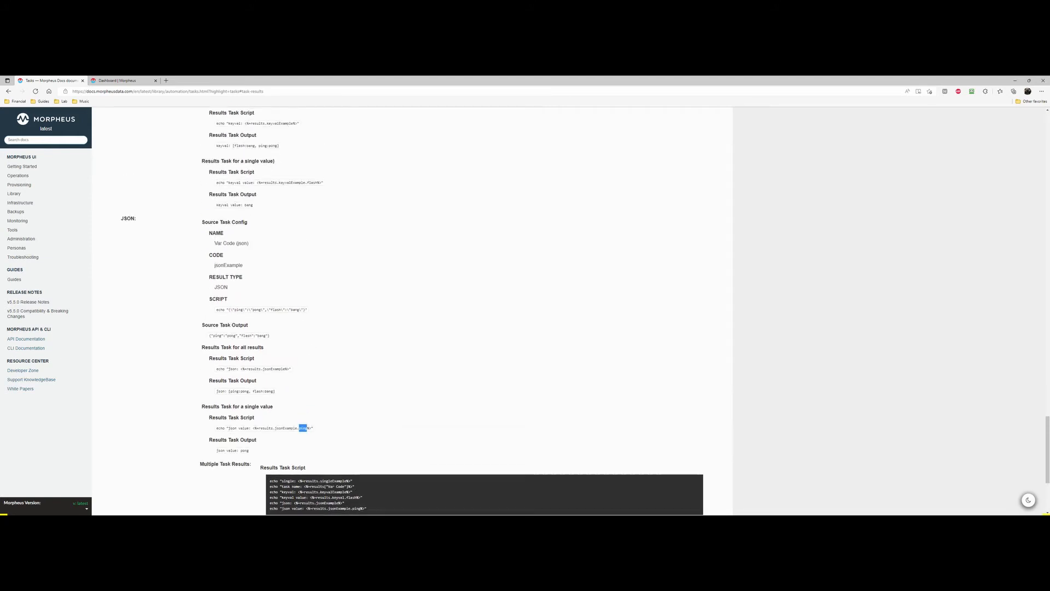
{"action": "scroll", "coordinate": [412, 310], "scroll_direction": "up", "scroll_amount": 8}
{"action": "scroll", "coordinate": [412, 311], "scroll_direction": "down", "scroll_amount": 2}
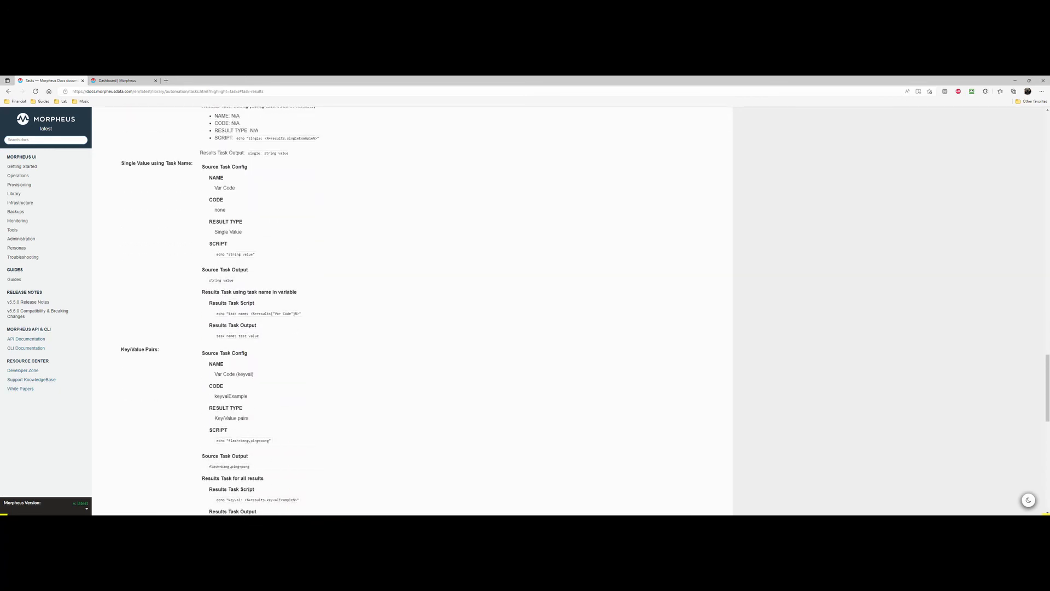
Step: Switch to the Morpheus appliance, filter the automation tasks by "out", and open Output Task 1, 2, 3 and Output Test: Results in separate tabs
{"action": "left_click", "coordinate": [117, 80]}
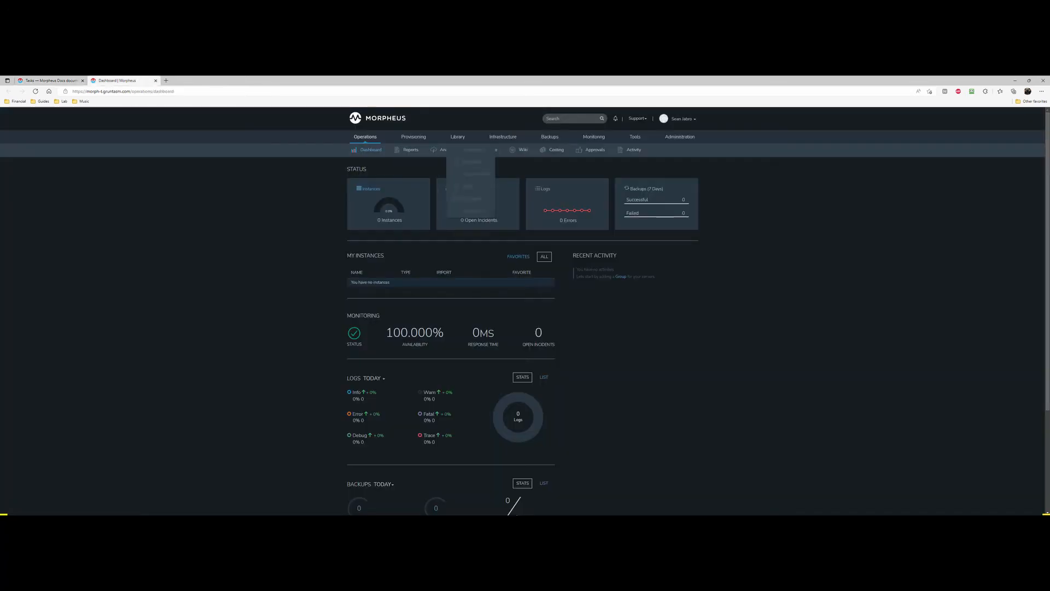
{"action": "left_click", "coordinate": [474, 150]}
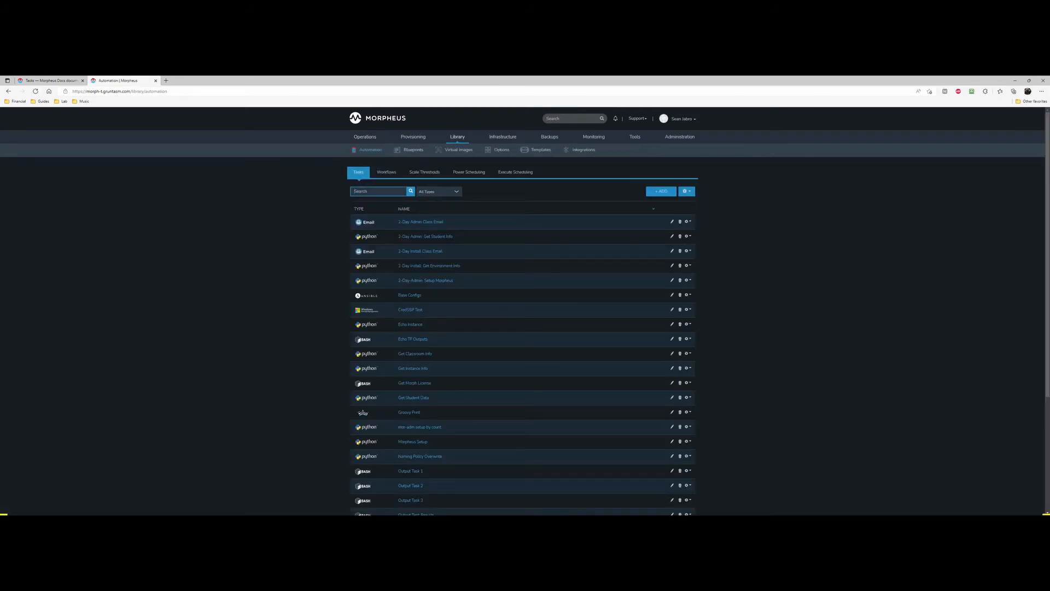
{"action": "type", "text": "p"}
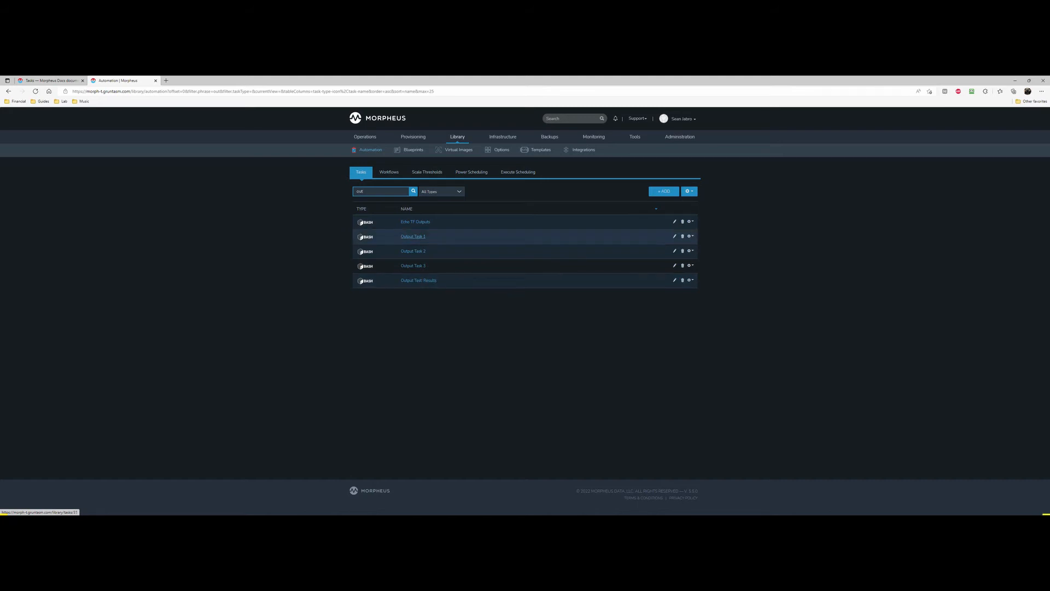
{"action": "middle_click", "coordinate": [413, 237]}
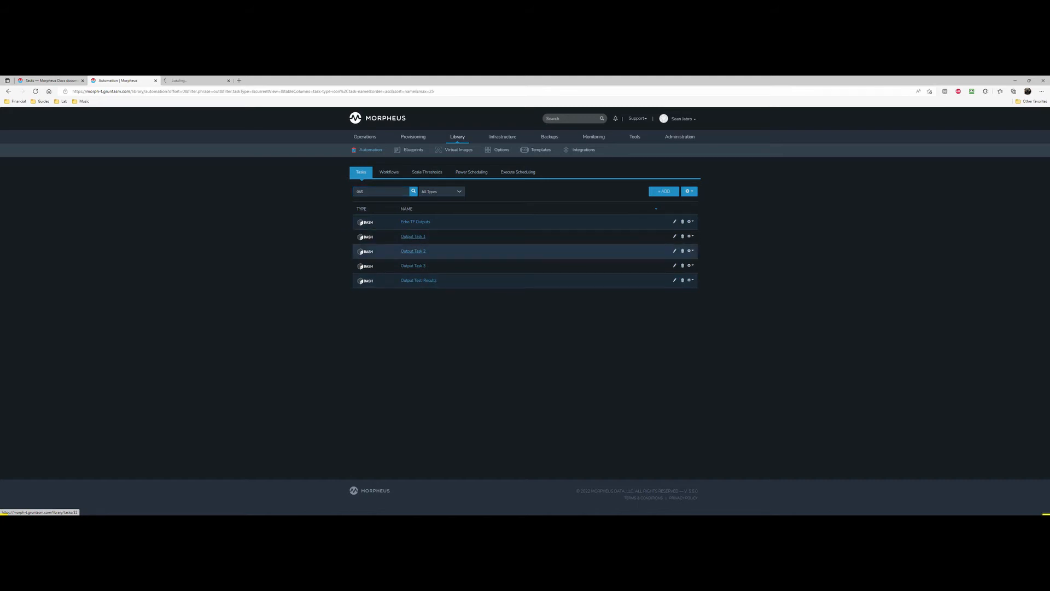
{"action": "middle_click", "coordinate": [413, 251]}
{"action": "middle_click", "coordinate": [413, 266]}
{"action": "middle_click", "coordinate": [419, 280]}
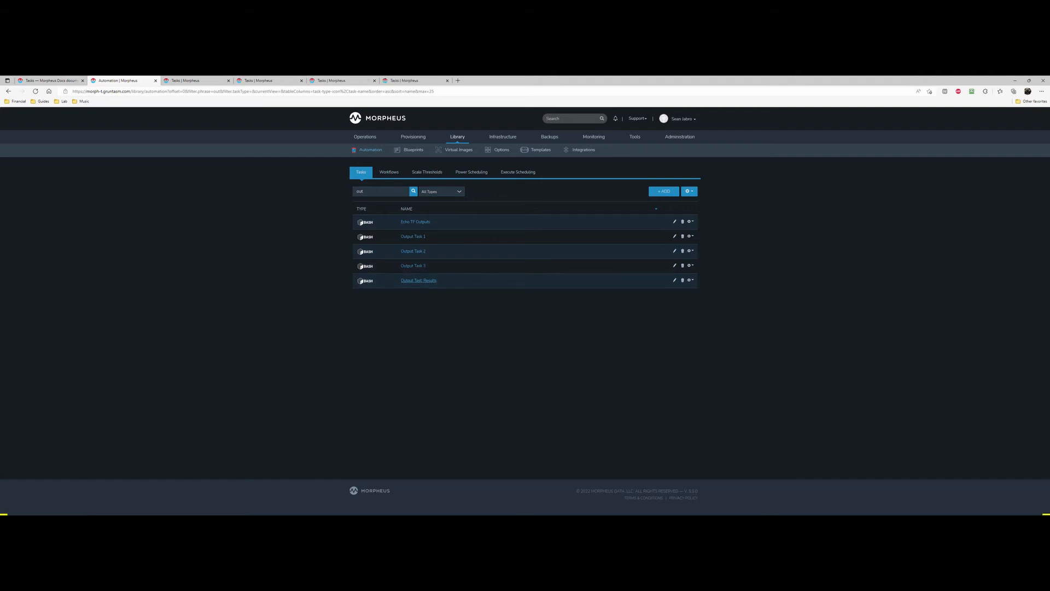
Step: Review the result type and script of Output Task 1, 2 and 3, and the script of Output Test: Results
{"action": "left_click", "coordinate": [189, 81]}
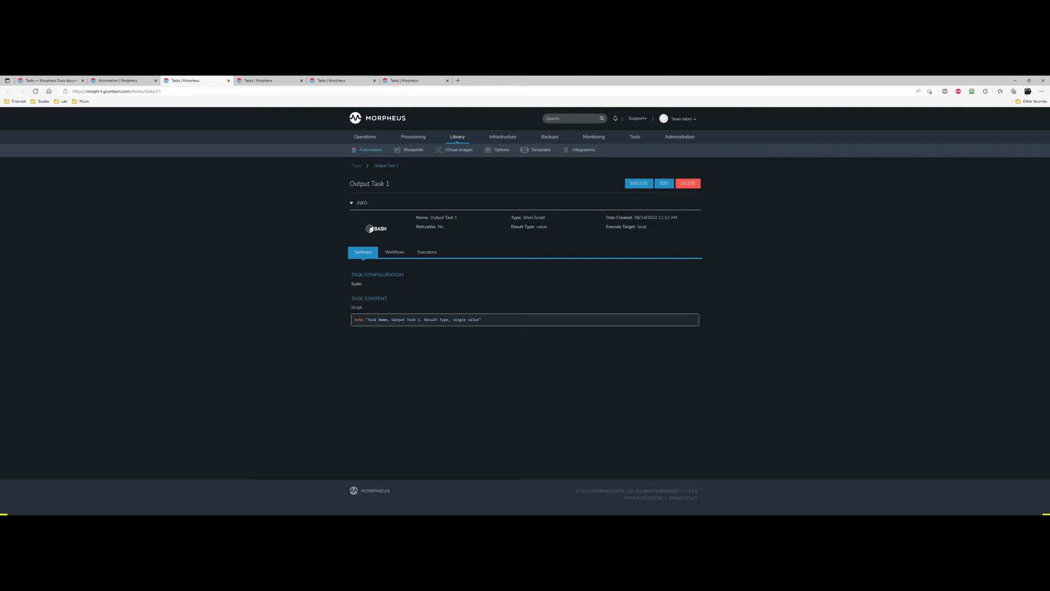
{"action": "left_click_drag", "start_coordinate": [391, 319], "coordinate": [416, 320]}
{"action": "left_click", "coordinate": [404, 319]}
{"action": "left_click", "coordinate": [268, 80]}
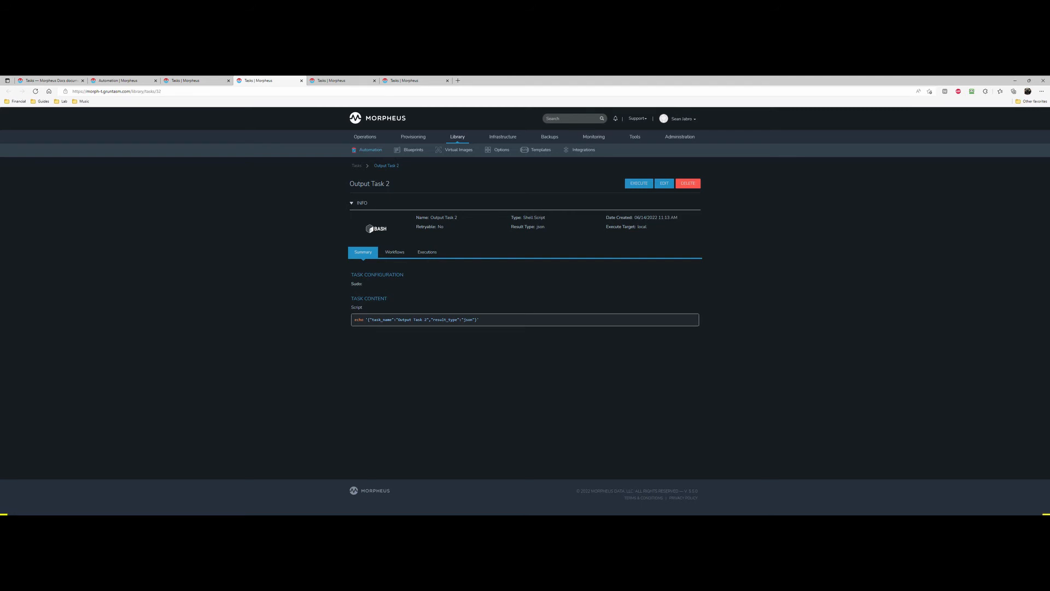
{"action": "key", "text": "ctrl+Tab"}
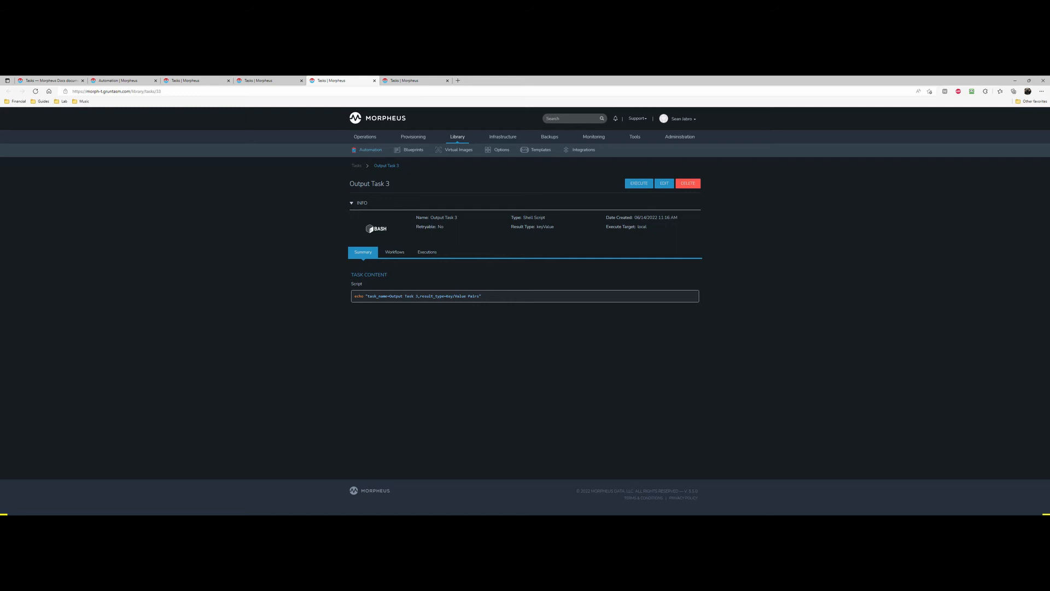
{"action": "key", "text": "ctrl+Tab"}
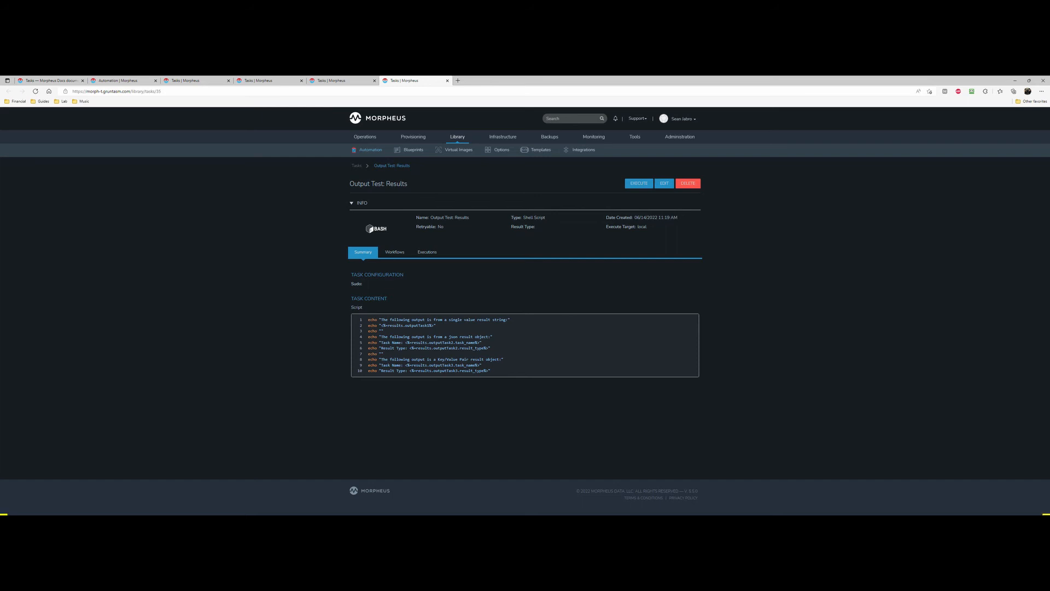
{"action": "left_click_drag", "start_coordinate": [460, 342], "coordinate": [473, 343]}
Step: Start a new operational workflow in the automation library and name it Results Access Demo
{"action": "mouse_move", "coordinate": [458, 136]}
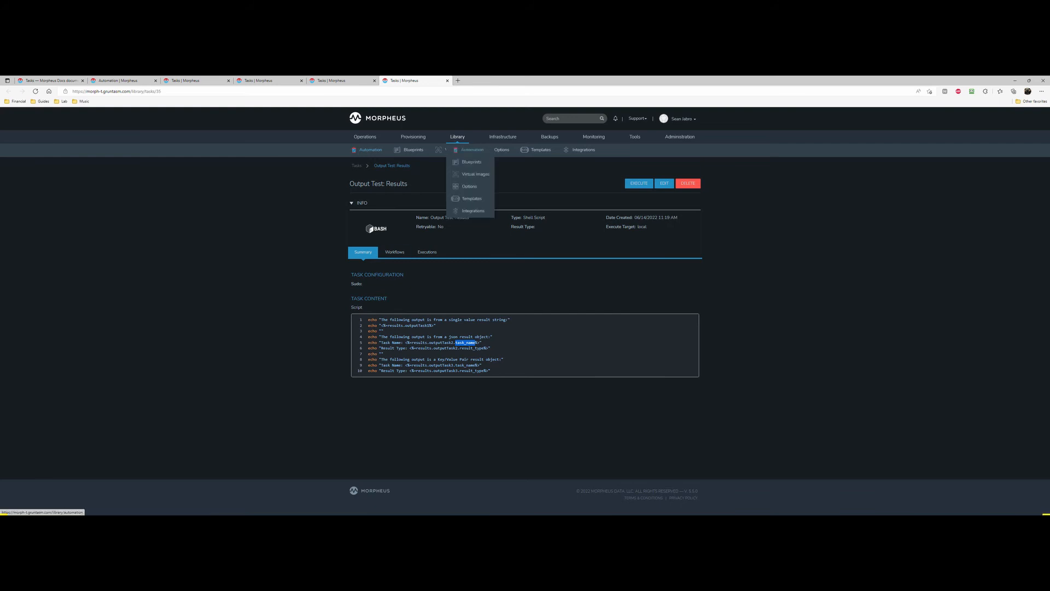
{"action": "left_click", "coordinate": [472, 149]}
{"action": "left_click", "coordinate": [386, 172]}
{"action": "left_click", "coordinate": [666, 190]}
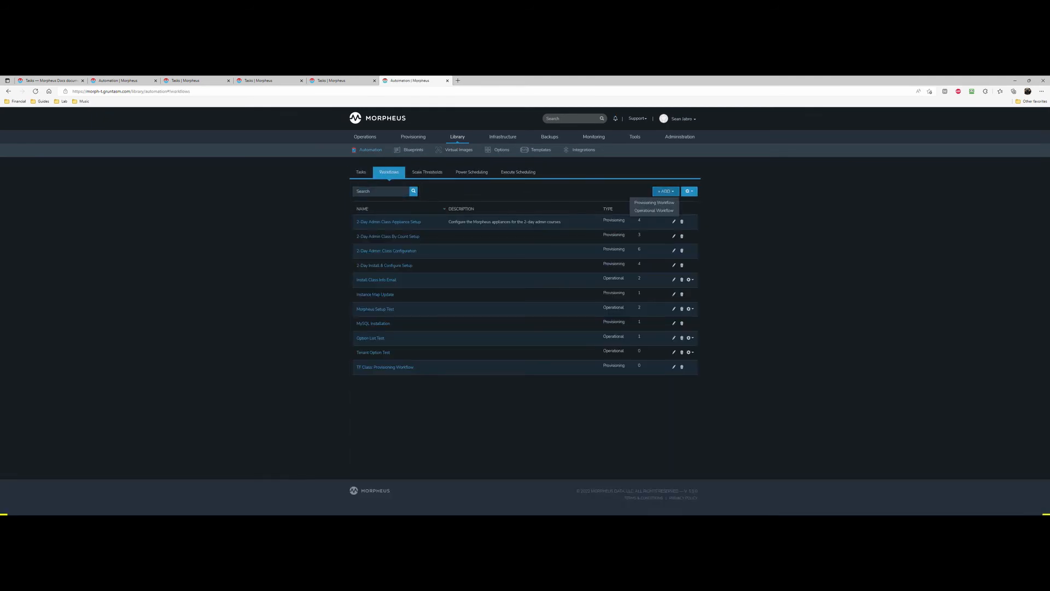
{"action": "left_click", "coordinate": [654, 211]}
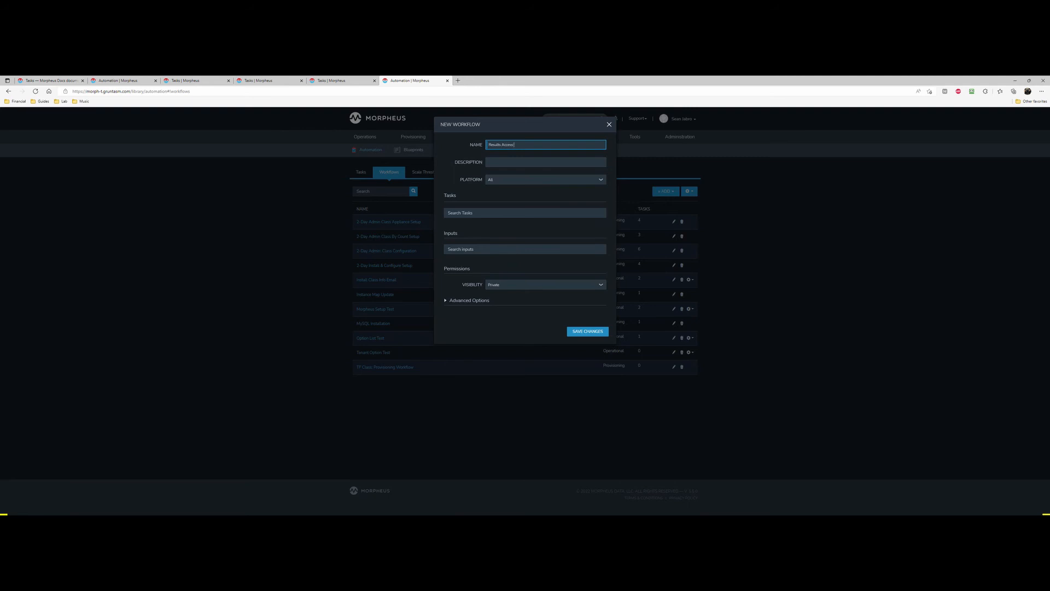
{"action": "key", "text": "Tab"}
{"action": "key", "text": "Tab"}
{"action": "key", "text": "Tab"}
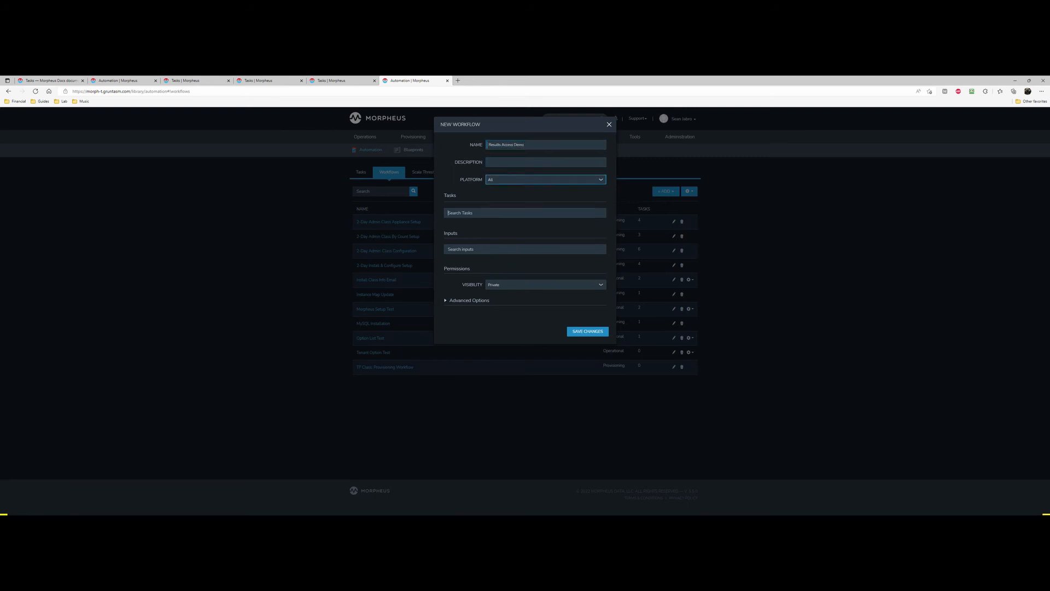
Step: Add Output Task 1 and Output Task 2 to the new workflow's tasks
{"action": "type", "text": "ou"}
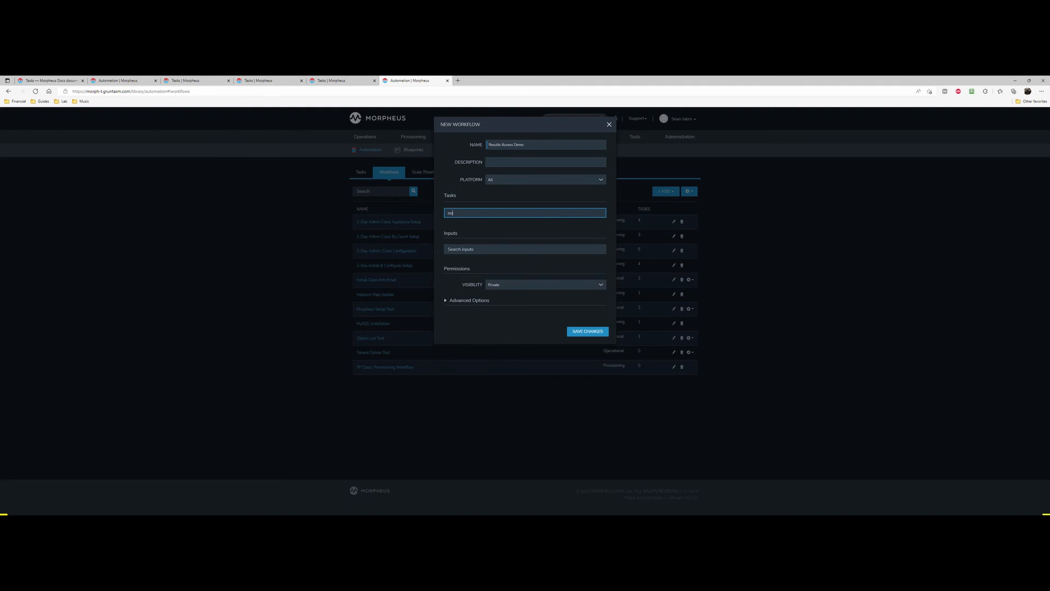
{"action": "key", "text": "Down"}
{"action": "key", "text": "Down"}
{"action": "key", "text": "Down"}
{"action": "key", "text": "Return"}
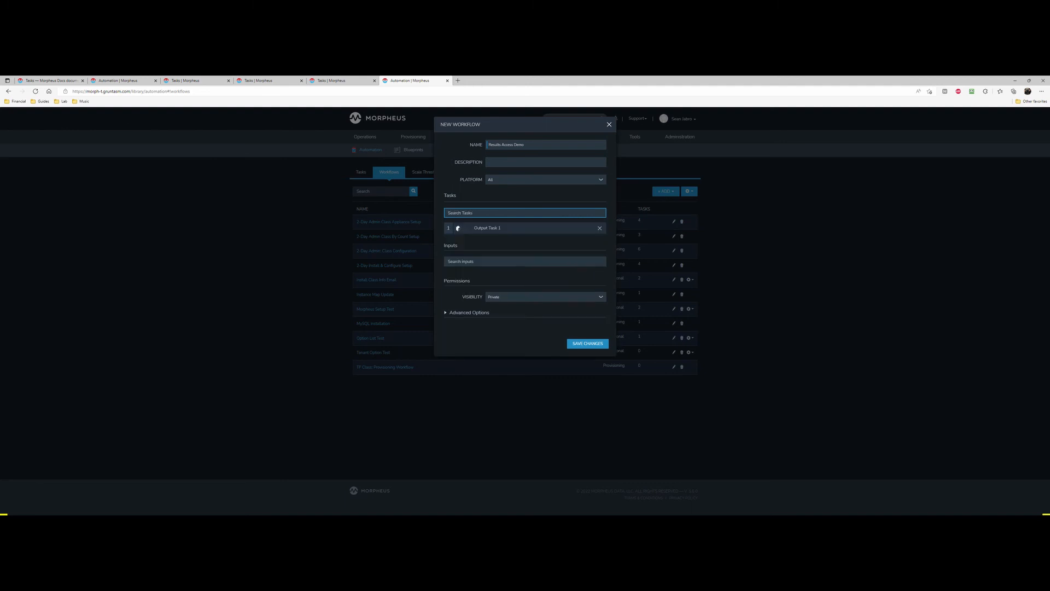
{"action": "type", "text": "ou"}
{"action": "key", "text": "Down"}
{"action": "key", "text": "Down"}
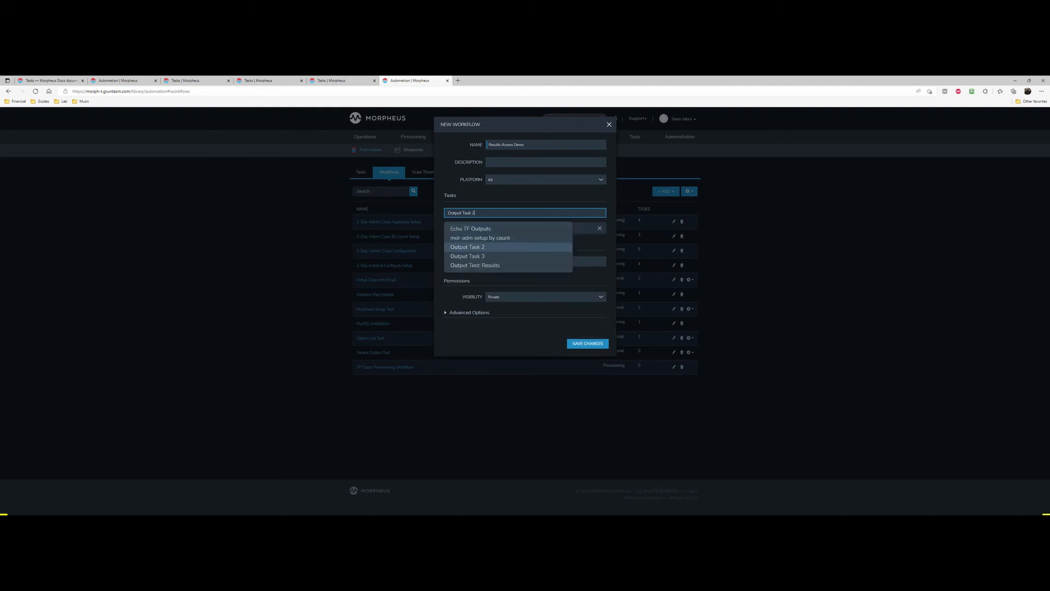
{"action": "key", "text": "Return"}
Step: Add Output Task 3 and Output Test: Results as the last workflow tasks and save the workflow
{"action": "type", "text": "out"}
{"action": "key", "text": "Down"}
{"action": "key", "text": "Down"}
{"action": "key", "text": "Down"}
{"action": "key", "text": "Up"}
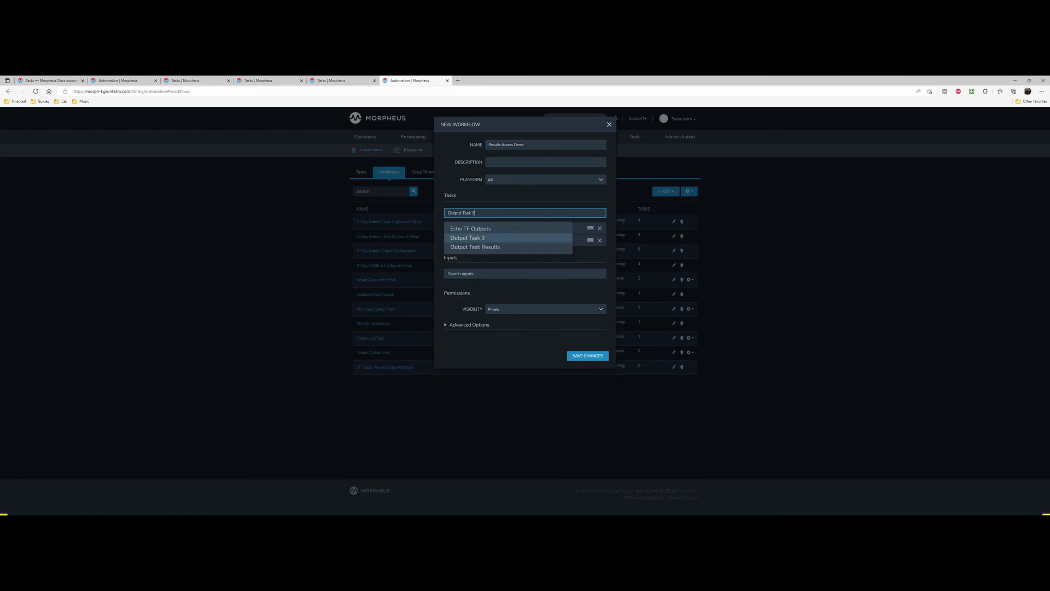
{"action": "key", "text": "Return"}
{"action": "type", "text": "out"}
{"action": "key", "text": "Down"}
{"action": "key", "text": "Down"}
{"action": "key", "text": "Return"}
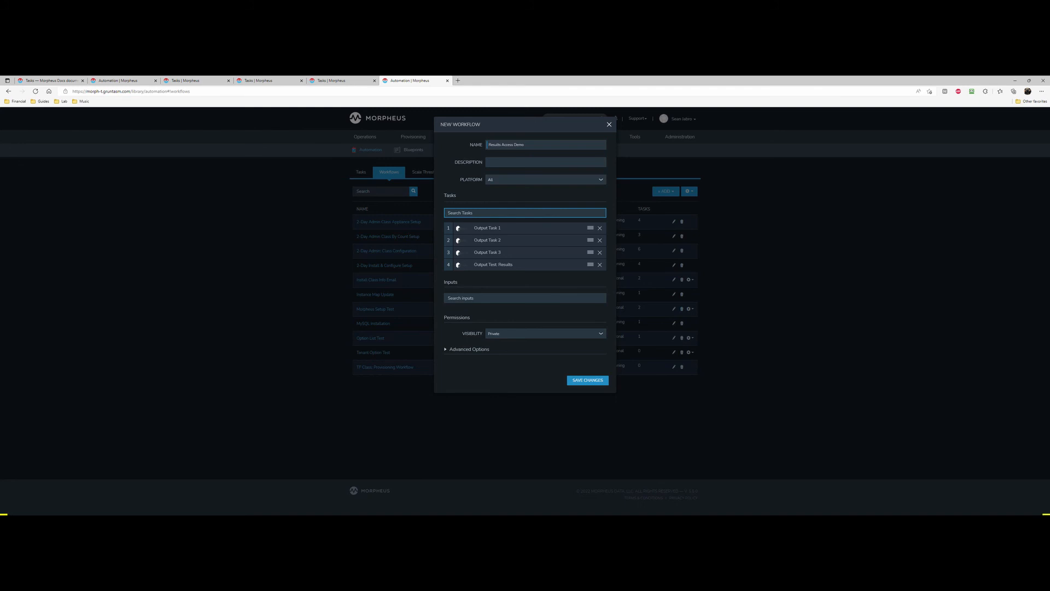
{"action": "left_click", "coordinate": [588, 380]}
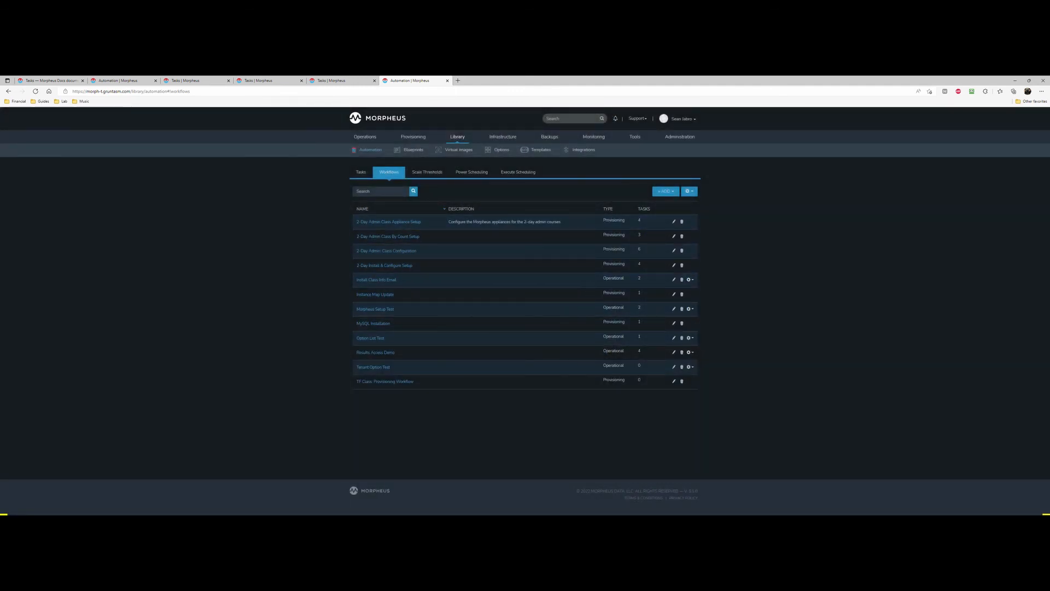
Step: Execute the Results Access Demo workflow with context type None and open its execution output
{"action": "left_click", "coordinate": [376, 353]}
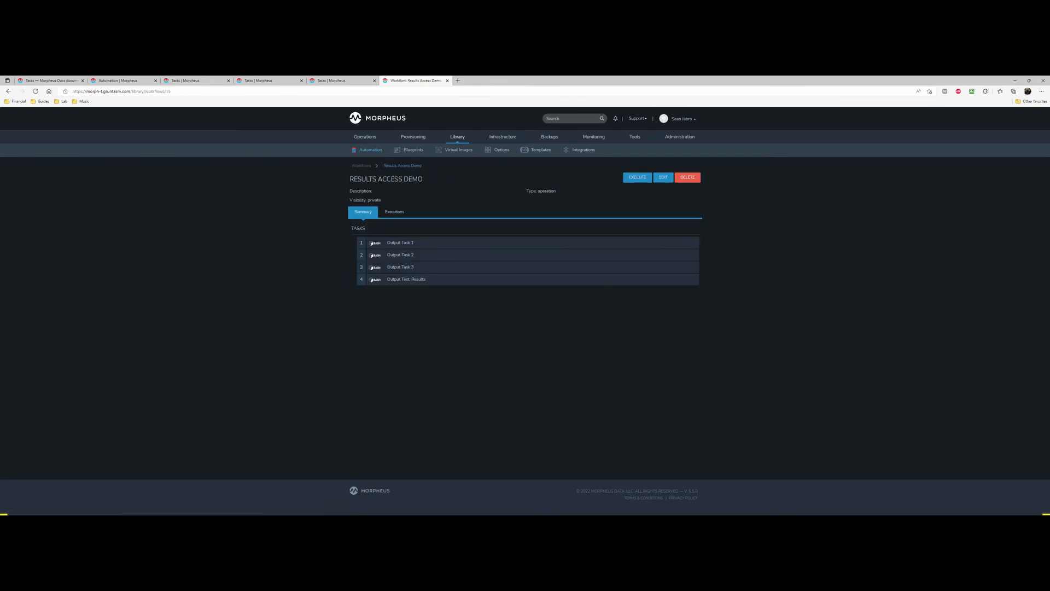
{"action": "left_click", "coordinate": [637, 177]}
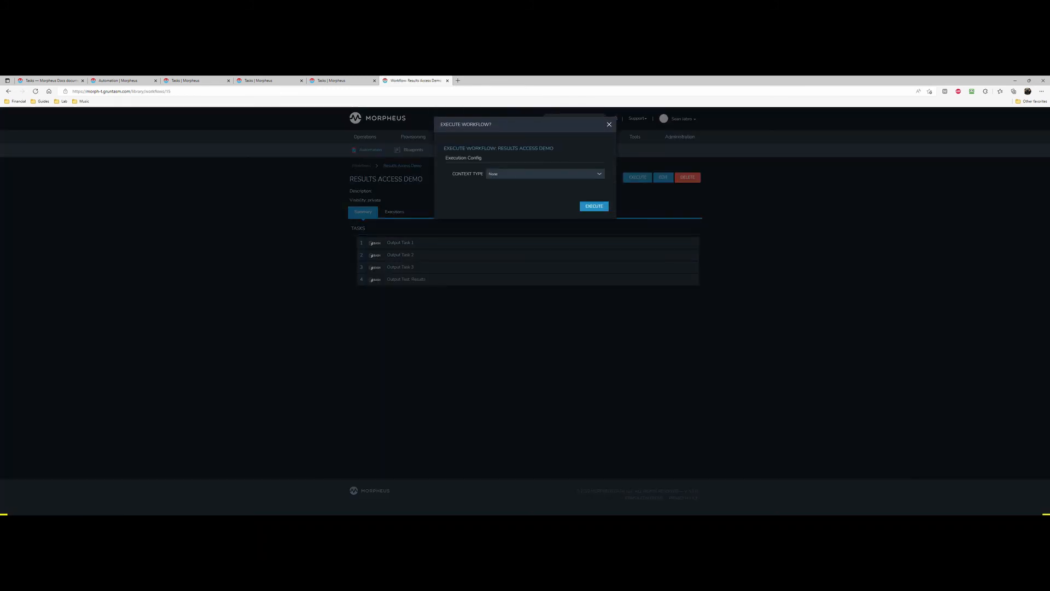
{"action": "key", "text": "Escape"}
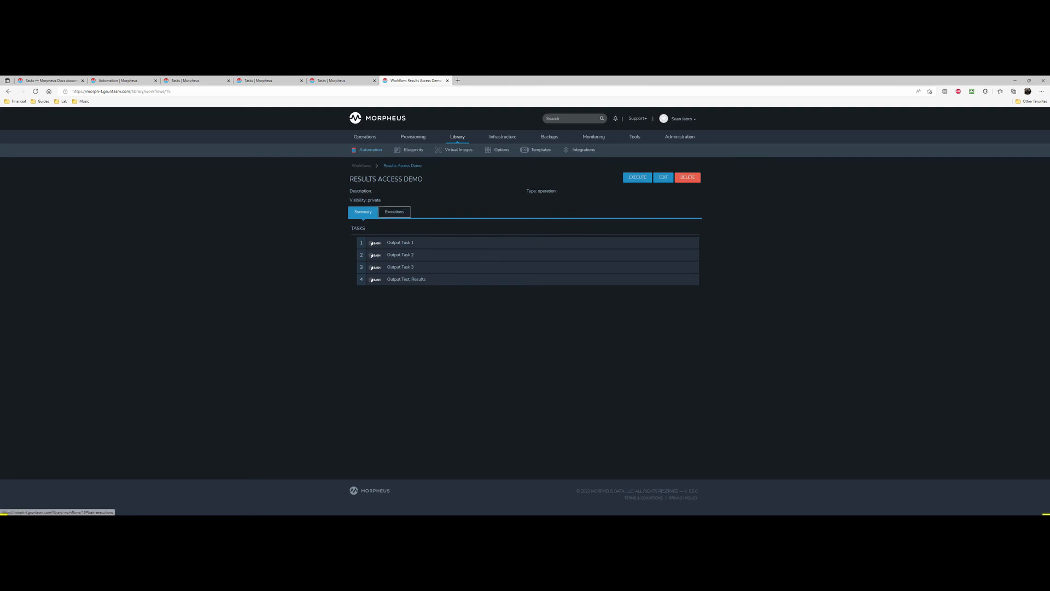
{"action": "left_click", "coordinate": [395, 212]}
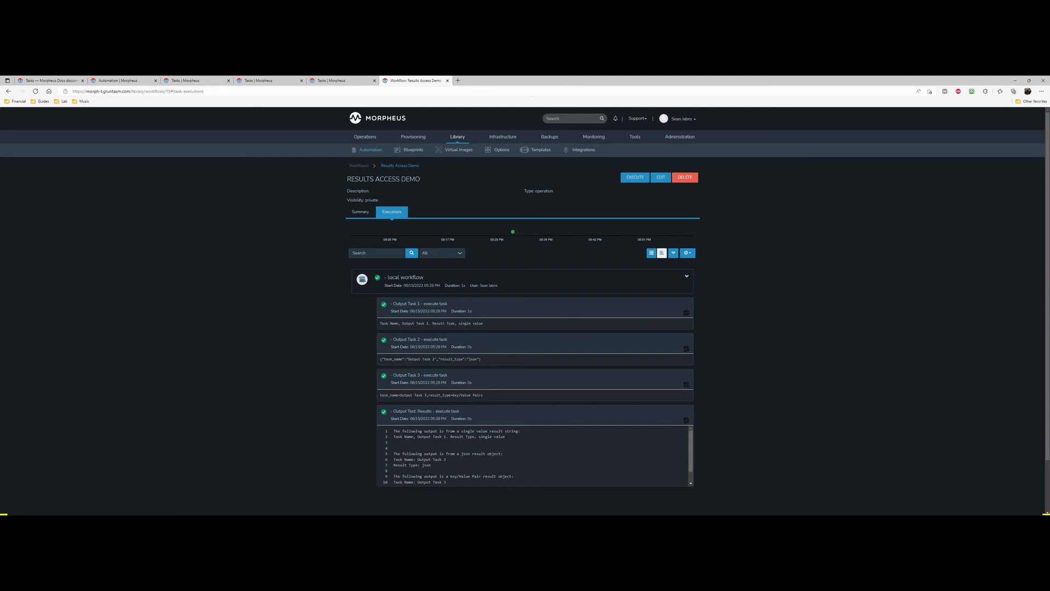
Step: Examine the individual execution outputs of Output Task 1, Output Task 2 and Output Task 3 by highlighting each result
{"action": "left_click_drag", "start_coordinate": [484, 323], "coordinate": [381, 324]}
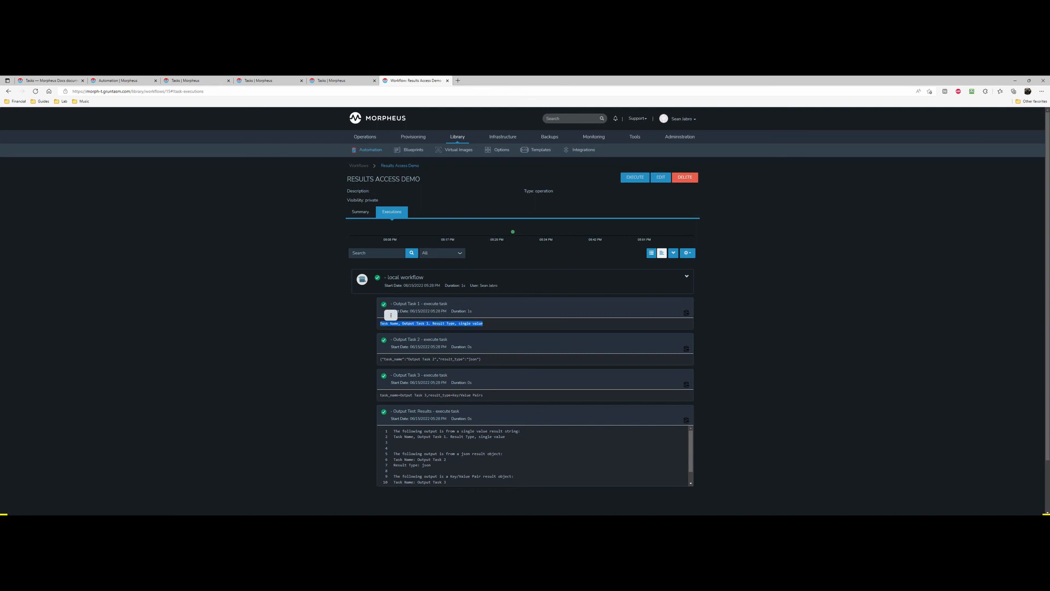
{"action": "left_click_drag", "start_coordinate": [481, 359], "coordinate": [381, 358]}
{"action": "scroll", "coordinate": [382, 359], "scroll_direction": "down", "scroll_amount": 2}
{"action": "left_click_drag", "start_coordinate": [483, 337], "coordinate": [380, 336]}
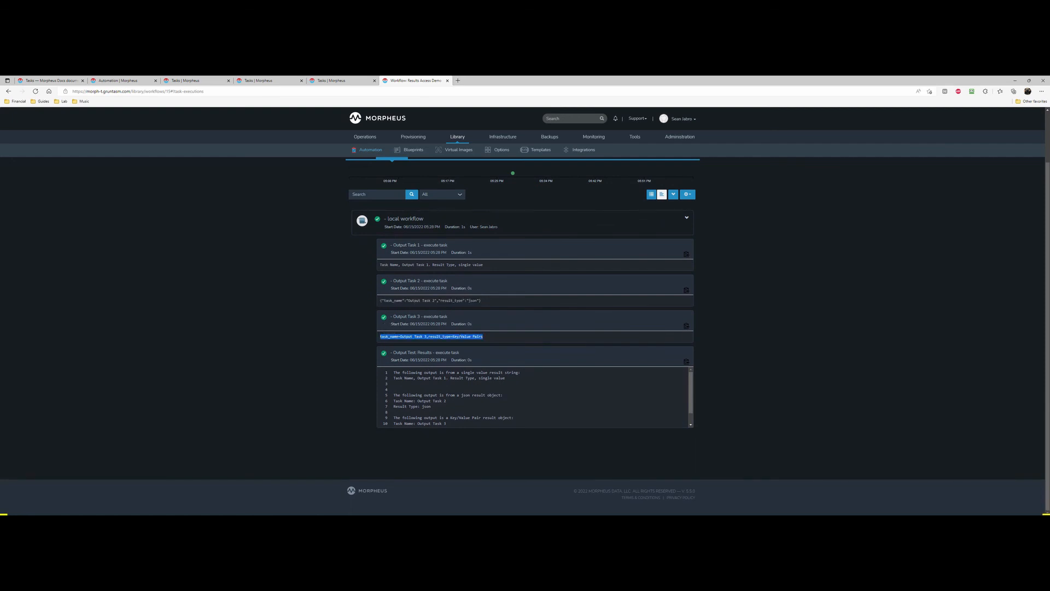
{"action": "left_click", "coordinate": [385, 325]}
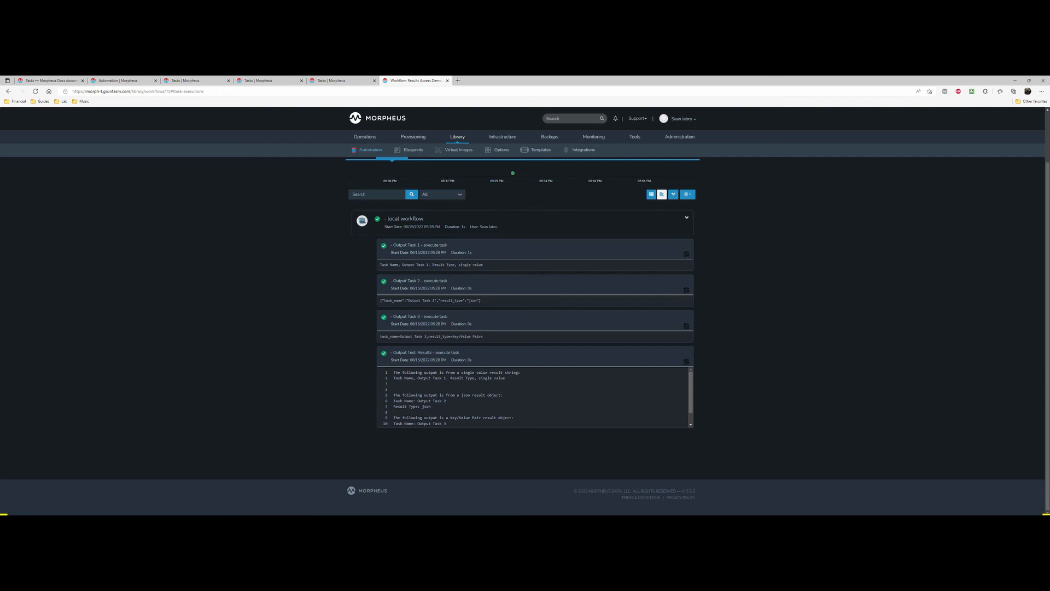
Step: Compare the single value, JSON and key/value sections of the final results task's output with the outputs of the three source tasks
{"action": "left_click_drag", "start_coordinate": [393, 378], "coordinate": [505, 378]}
{"action": "left_click_drag", "start_coordinate": [484, 265], "coordinate": [380, 265]}
{"action": "scroll", "coordinate": [479, 378], "scroll_direction": "down", "scroll_amount": 1}
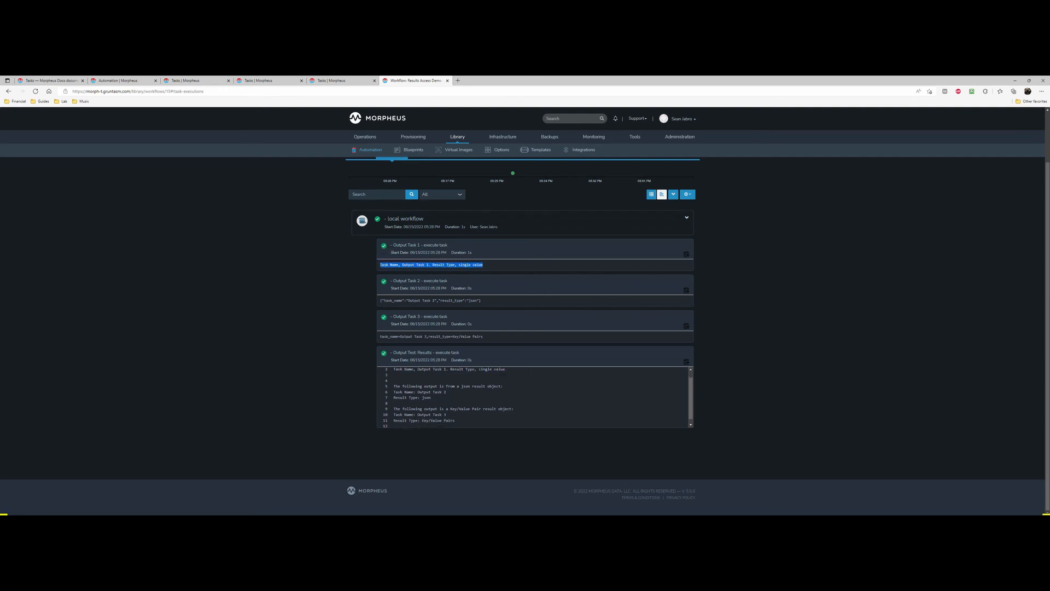
{"action": "left_click_drag", "start_coordinate": [417, 392], "coordinate": [446, 391]}
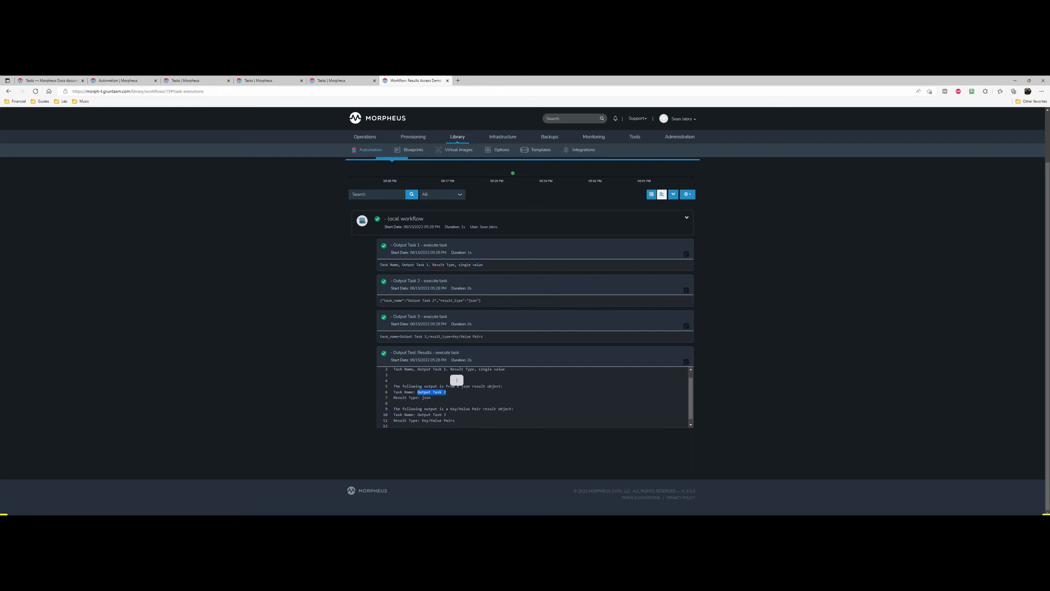
{"action": "left_click_drag", "start_coordinate": [408, 301], "coordinate": [434, 300]}
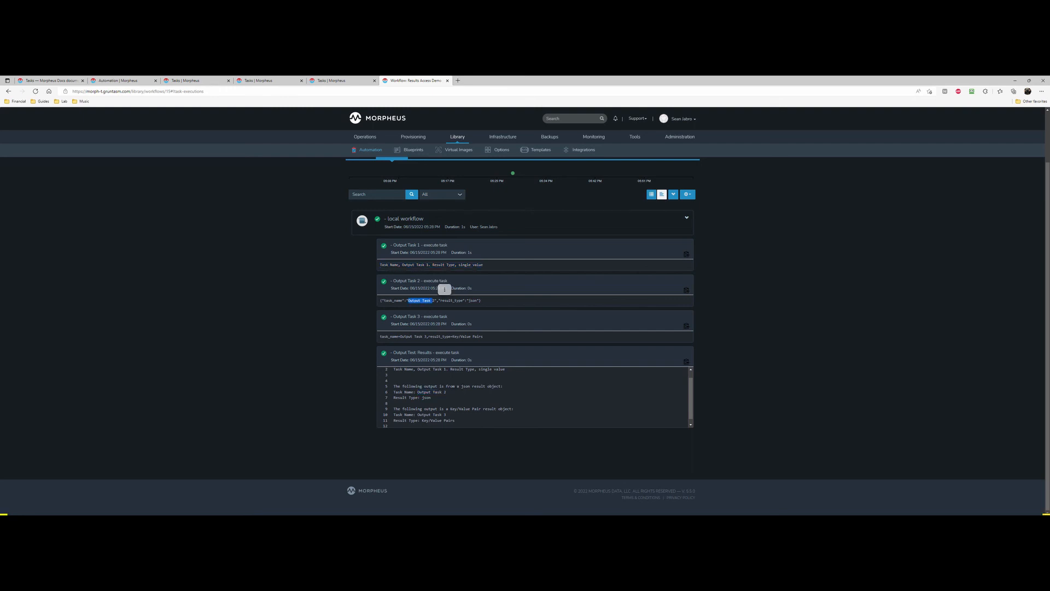
{"action": "left_click", "coordinate": [435, 300]}
{"action": "double_click", "coordinate": [426, 397]}
{"action": "scroll", "coordinate": [432, 398], "scroll_direction": "down", "scroll_amount": 1}
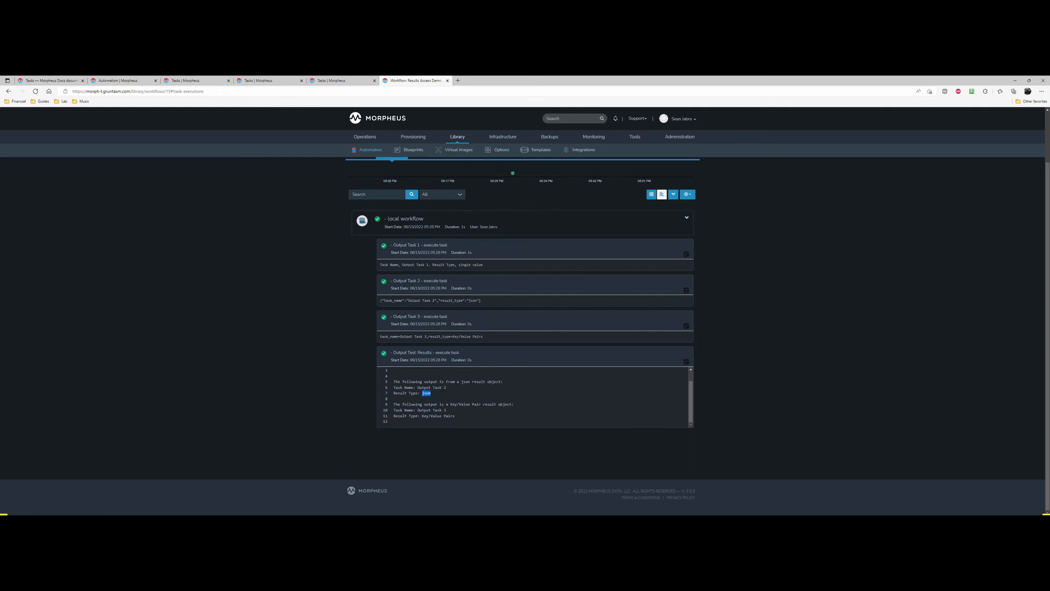
{"action": "mouse_move", "coordinate": [418, 410]}
{"action": "left_mouse_down"}
{"action": "mouse_move", "coordinate": [446, 411]}
{"action": "mouse_move", "coordinate": [422, 416]}
{"action": "left_mouse_up"}
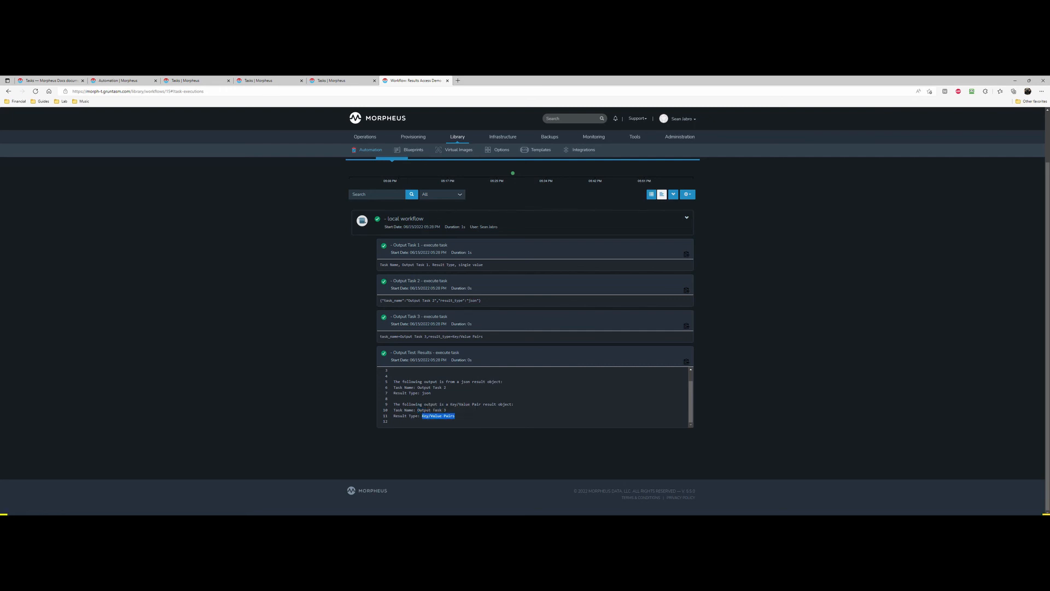